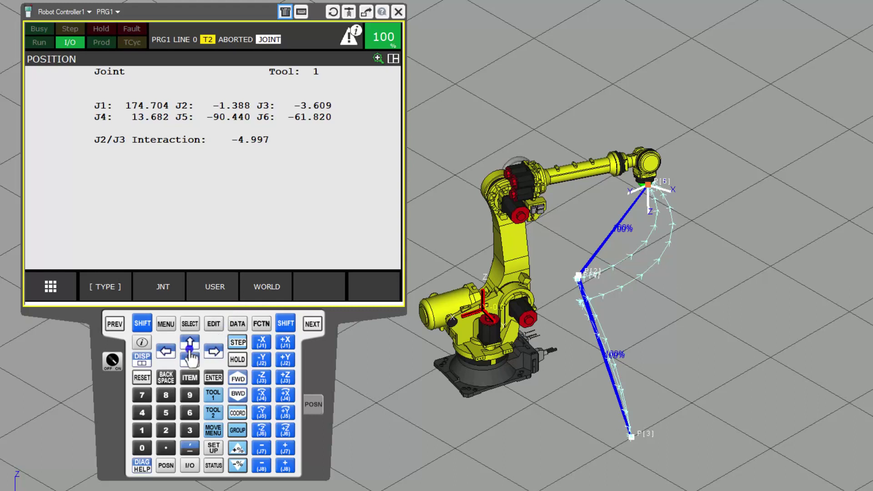
Step: Clear the alarm with RESET, then run FCTN > ABORT (ALL) twice so PRG1 is aborted
left_click(142, 378)
left_click(207, 40)
left_click(262, 323)
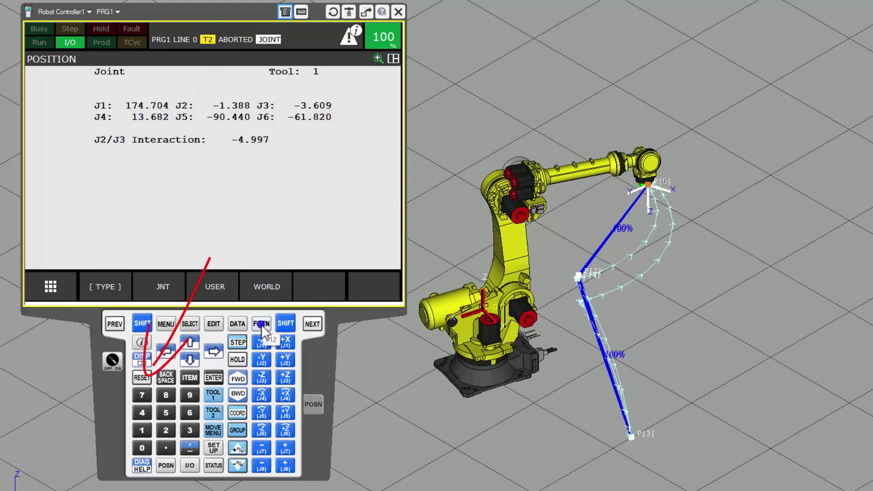
left_click(261, 324)
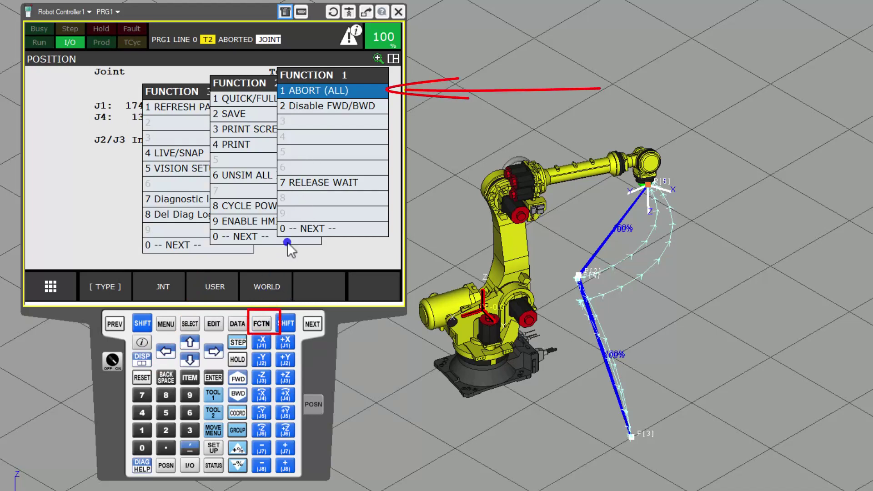
left_click(309, 90)
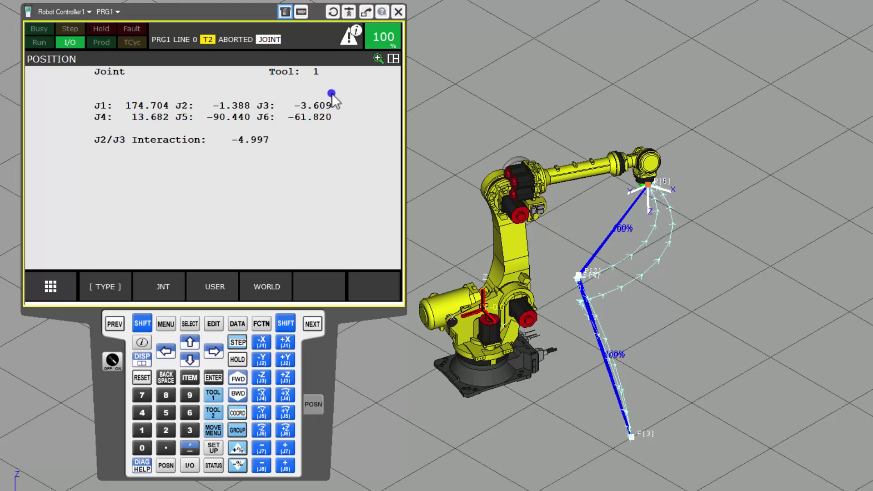
left_click(258, 323)
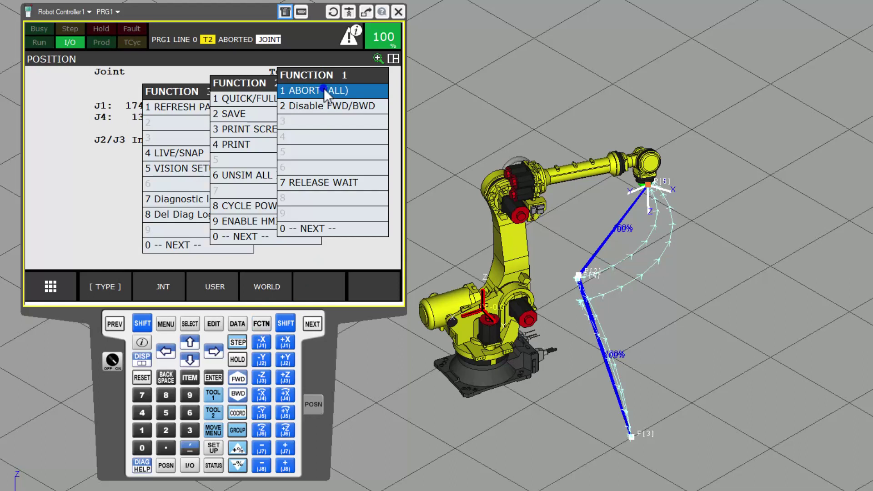
left_click(324, 88)
left_click(237, 318)
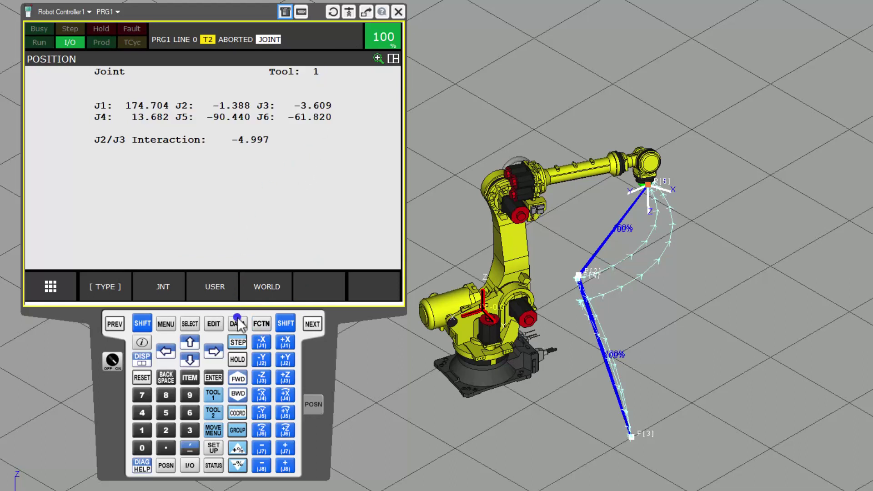
Step: Engage SHIFT for jogging and try the +% override key
left_click(145, 339)
left_click(143, 323)
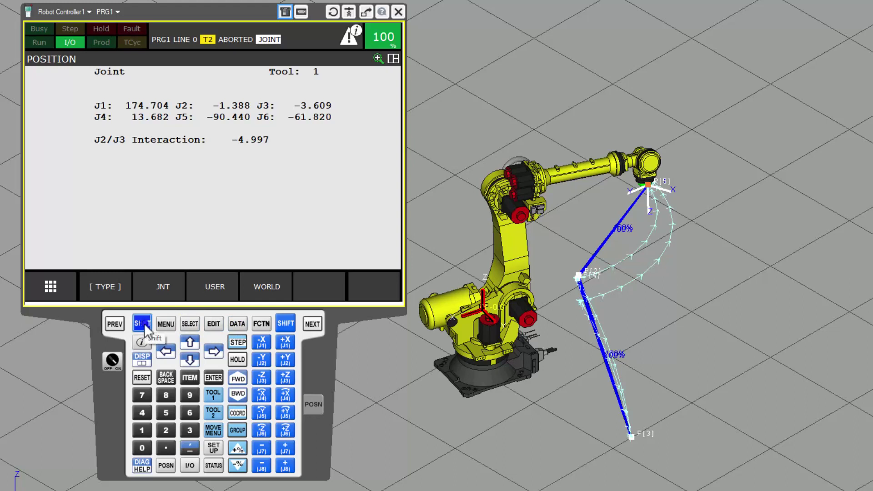
left_click(196, 399)
left_click(242, 455)
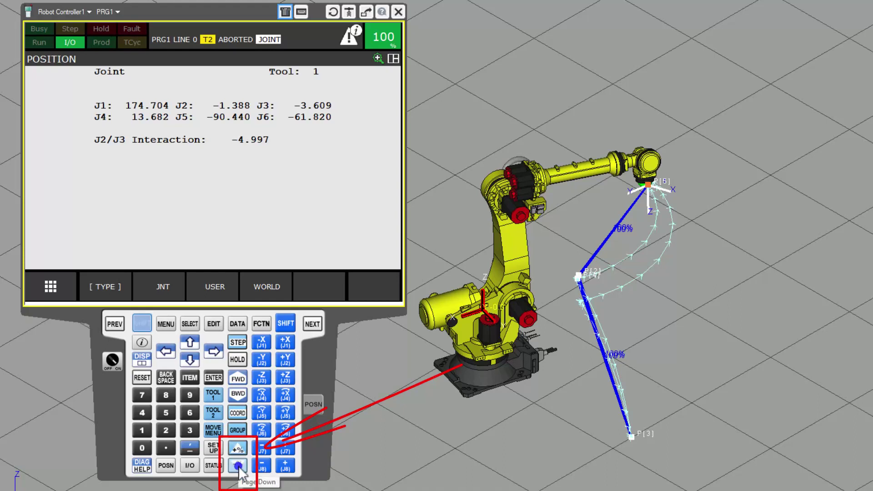
Step: Lower the speed override from 100% through 80%, 45% and 30% down to 20%
left_click(238, 465)
left_click(238, 465)
left_click(237, 465)
left_click(237, 465)
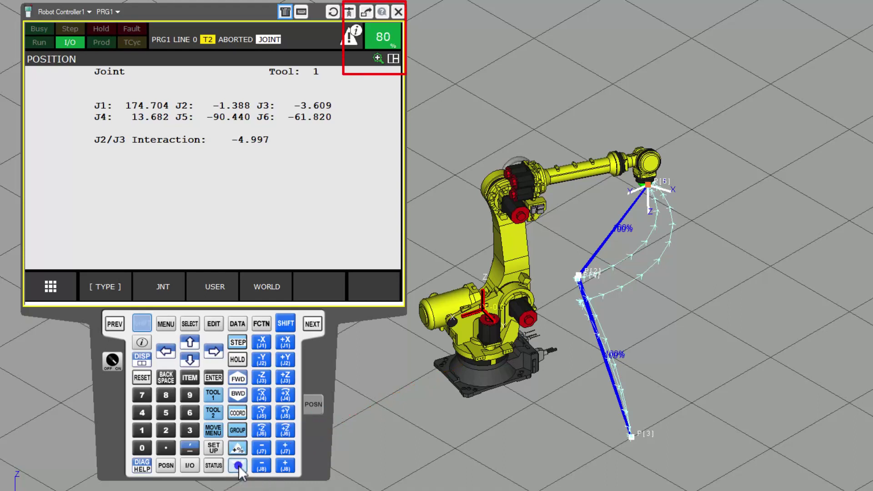
left_click(237, 465)
left_click(238, 465)
left_click(238, 465)
left_click(238, 465)
left_click(237, 465)
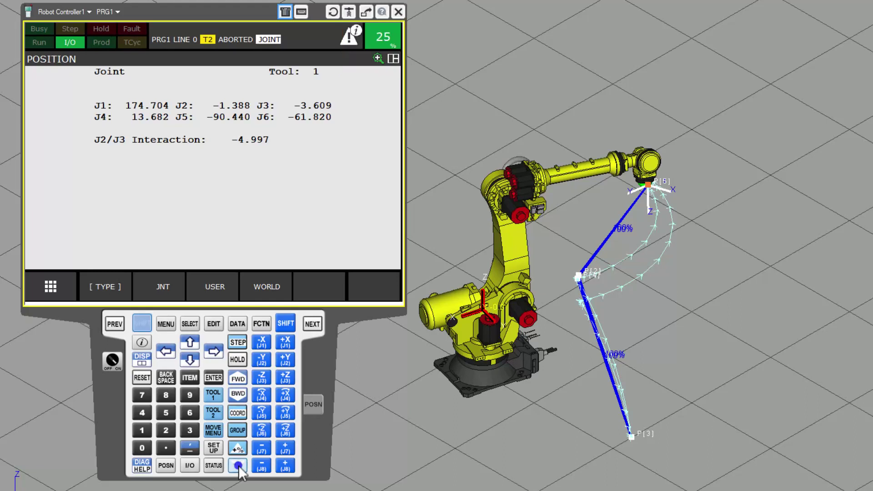
left_click(238, 465)
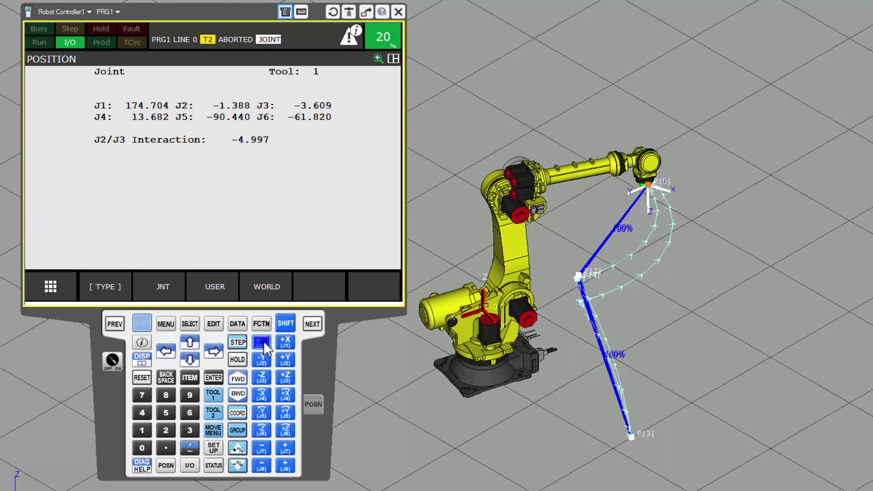
Step: Jog J1 in the negative direction, then back positively to 173.880
left_click(262, 342)
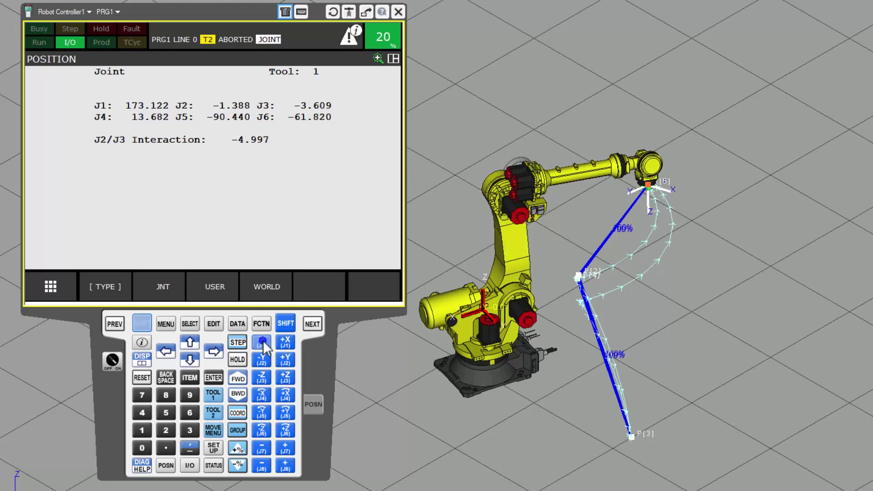
left_click_drag(262, 340, 283, 343)
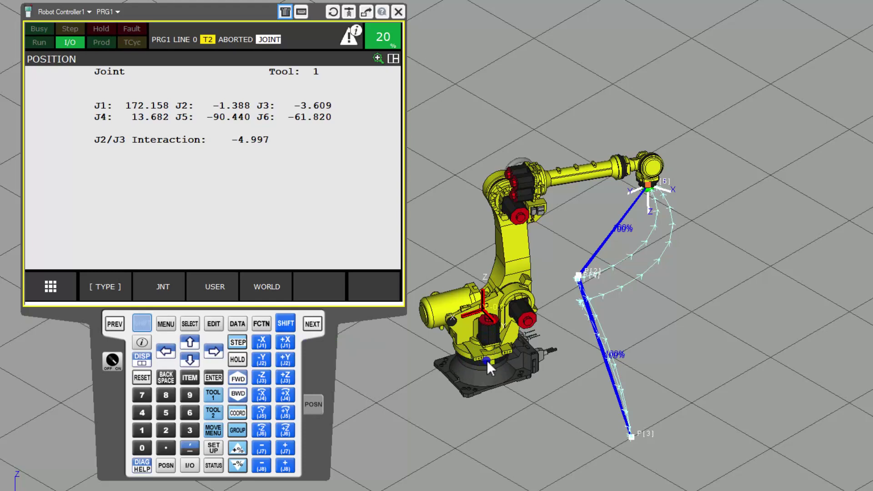
left_click_drag(286, 350, 263, 342)
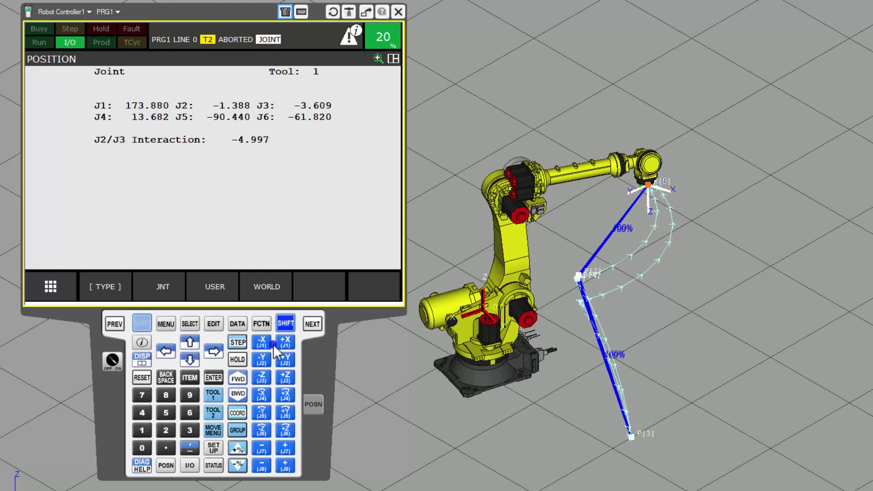
Step: Jog J2 negative, raise the override to 40%, then jog J2 back and forth to -1.236
left_click(262, 343)
left_click(261, 360)
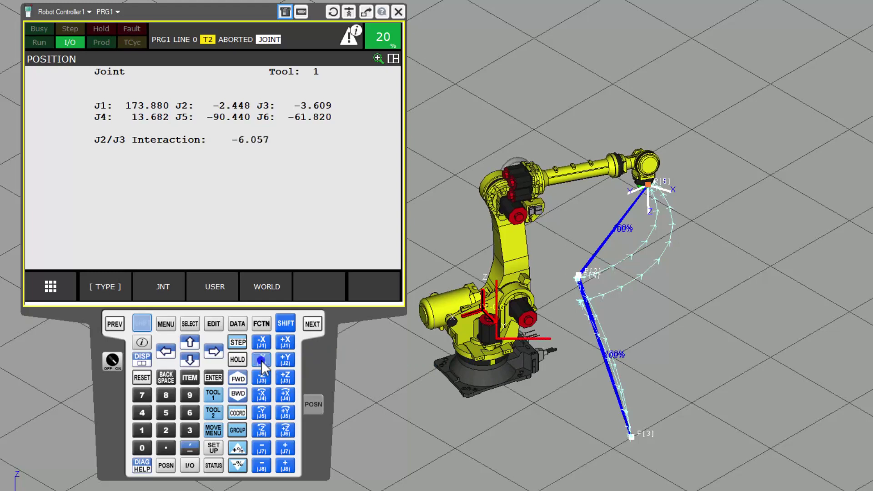
left_click_drag(261, 360, 261, 360)
left_click(234, 449)
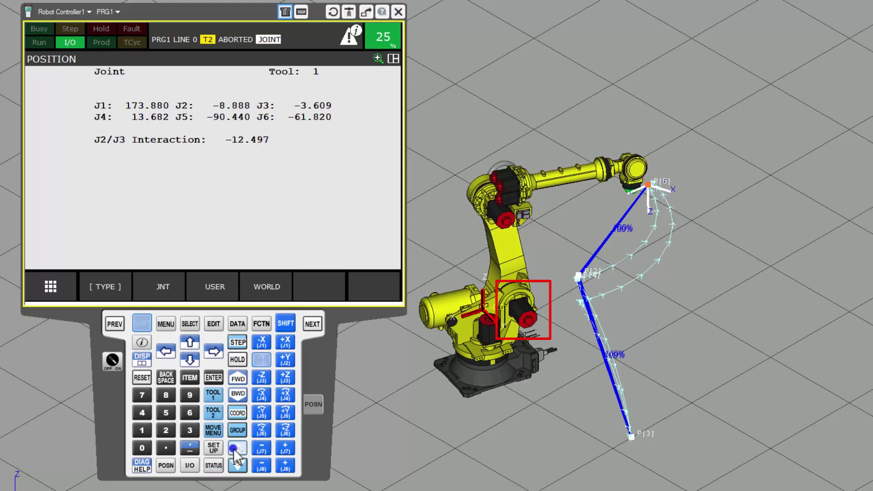
left_click(234, 449)
left_click(235, 449)
left_click(261, 361)
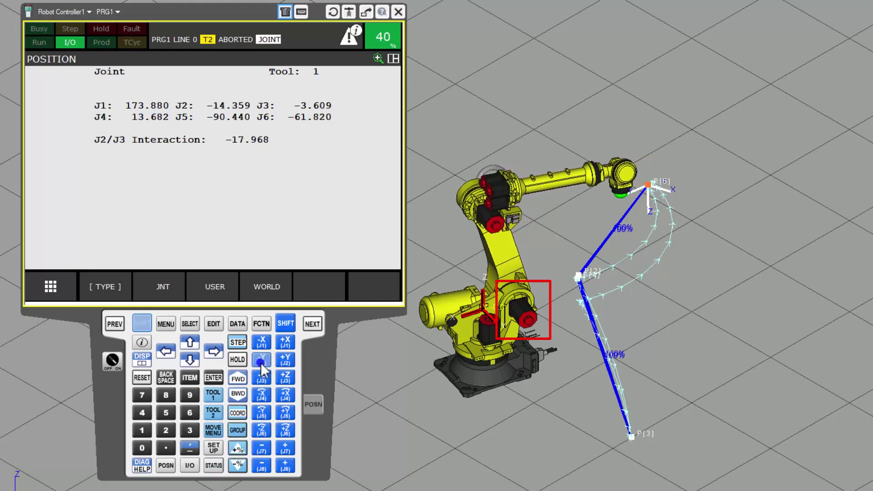
left_click_drag(262, 366, 282, 363)
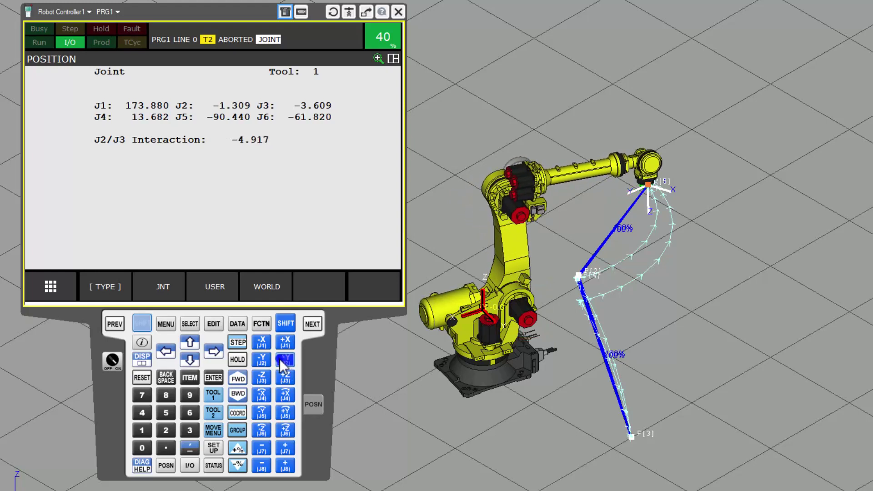
Step: Jog J3 down then back up to -6.829, and toggle the pendant enable switch
left_click(262, 376)
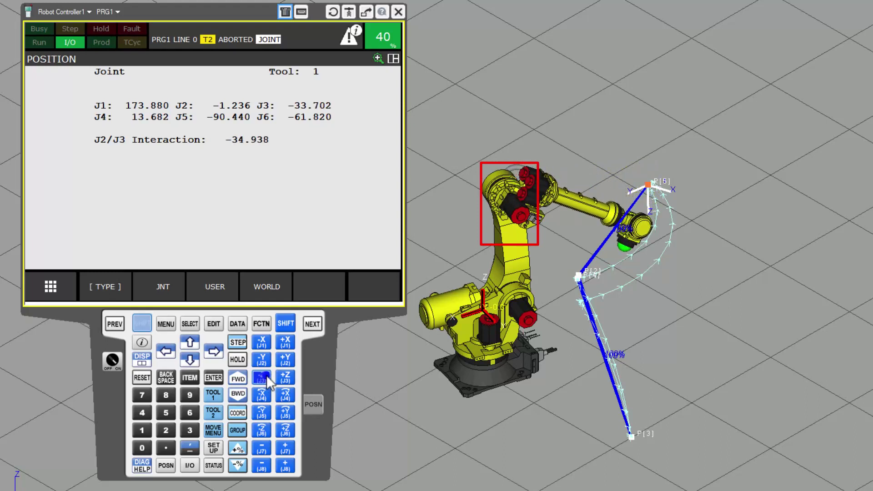
left_click(289, 375)
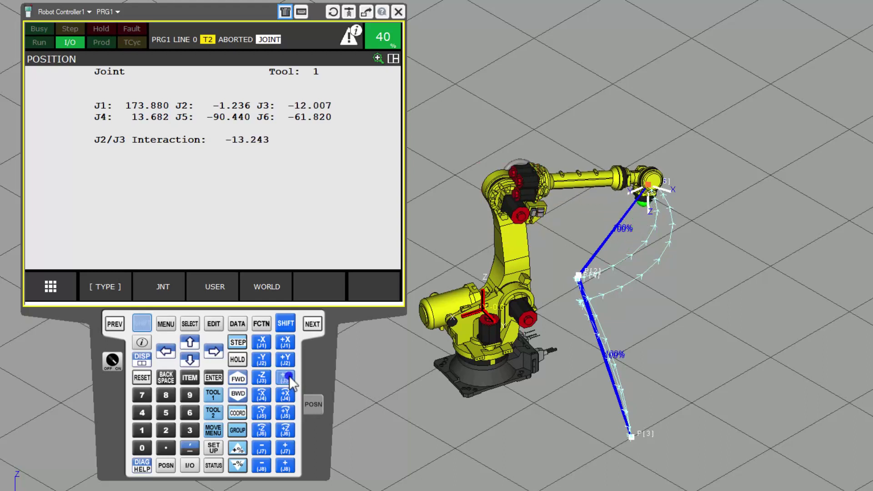
left_click(127, 356)
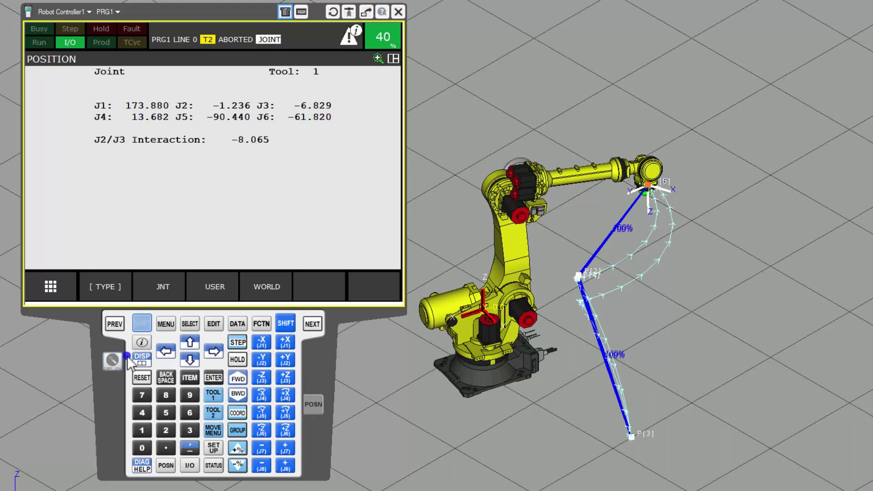
left_click(146, 331)
left_click(143, 335)
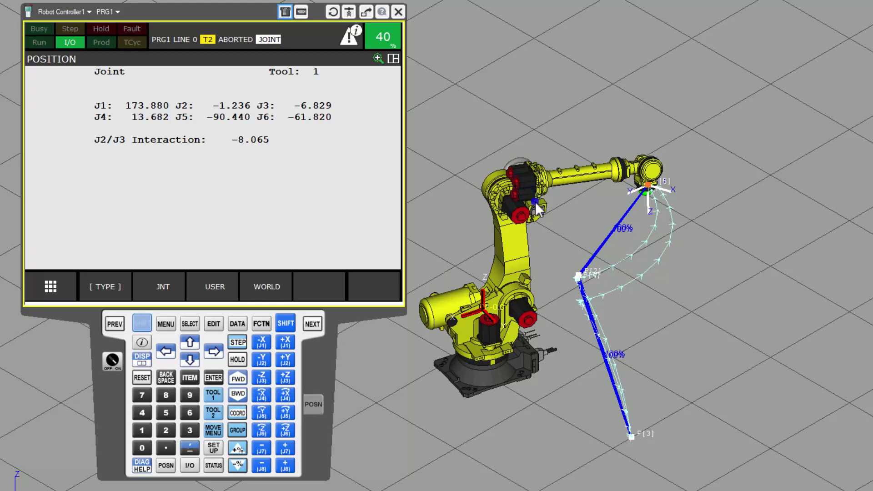
Step: Turn the wrist on J4 negative then positive, reaching J4 11.263 and J5 -84.219
left_click(262, 395)
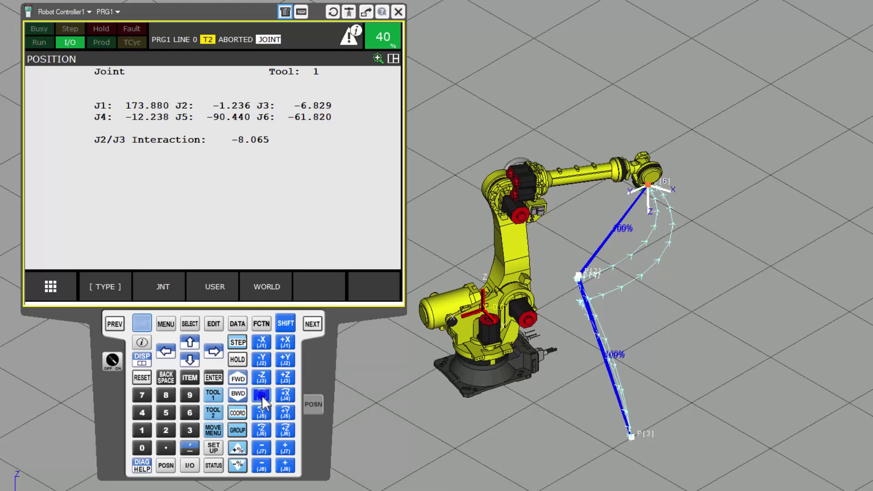
left_click(285, 396)
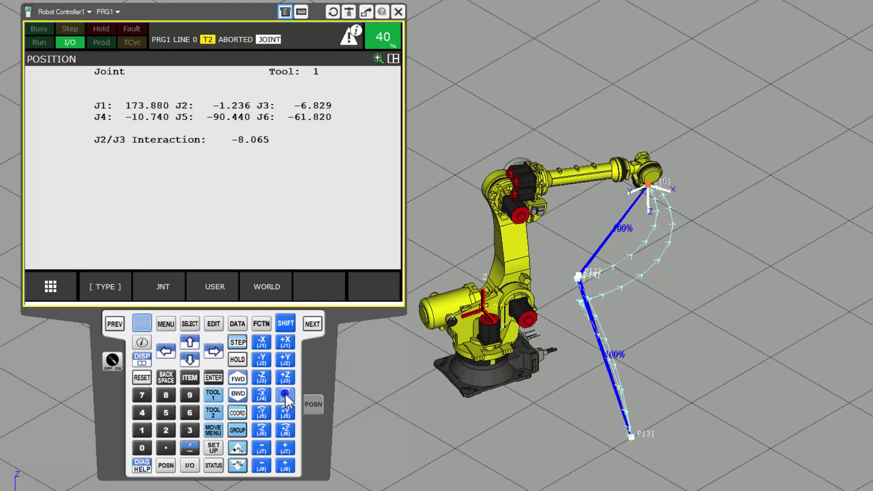
left_click_drag(286, 396, 277, 431)
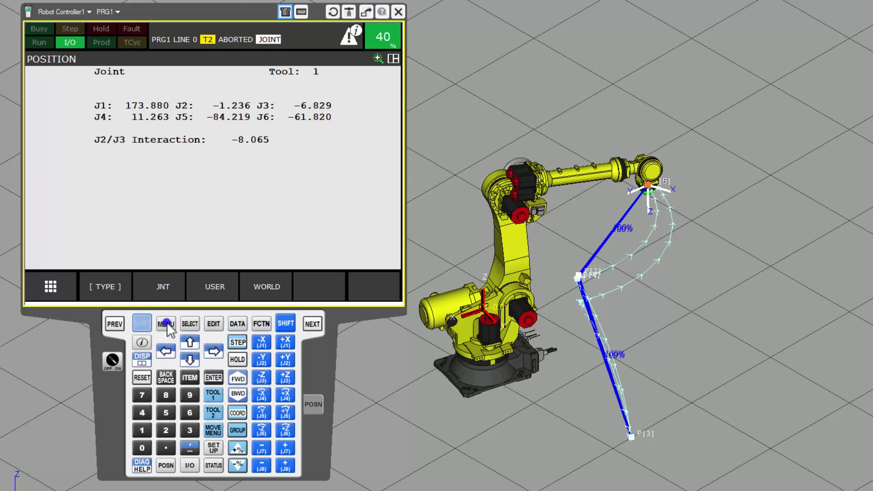
Step: Choose PRG1 from the program list and run it with SHIFT+FWD through all five lines
left_click(188, 324)
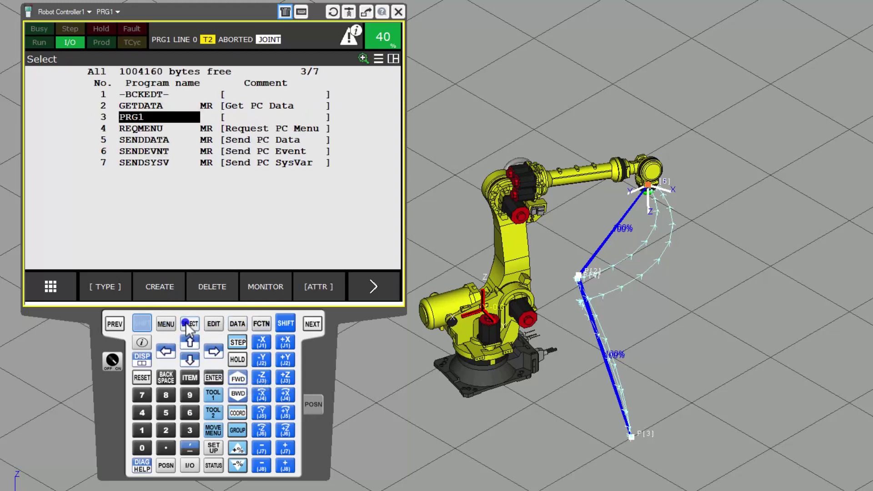
double_click(135, 116)
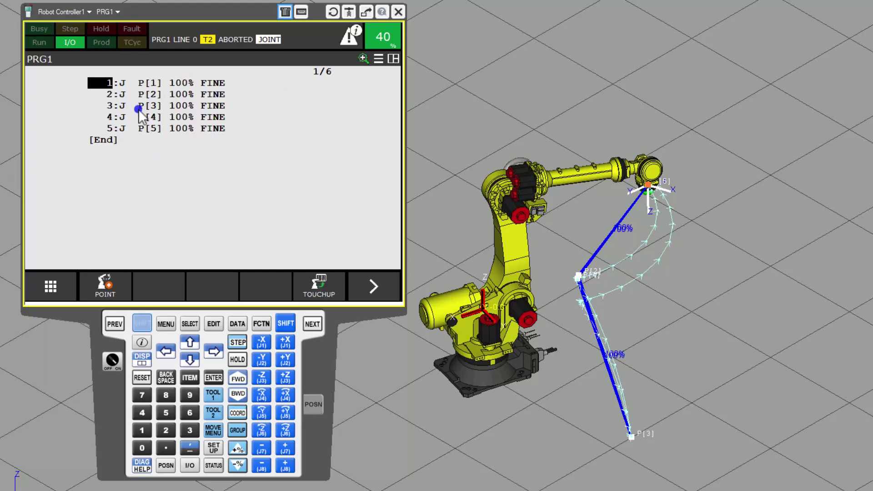
left_click(142, 323)
left_click(238, 379)
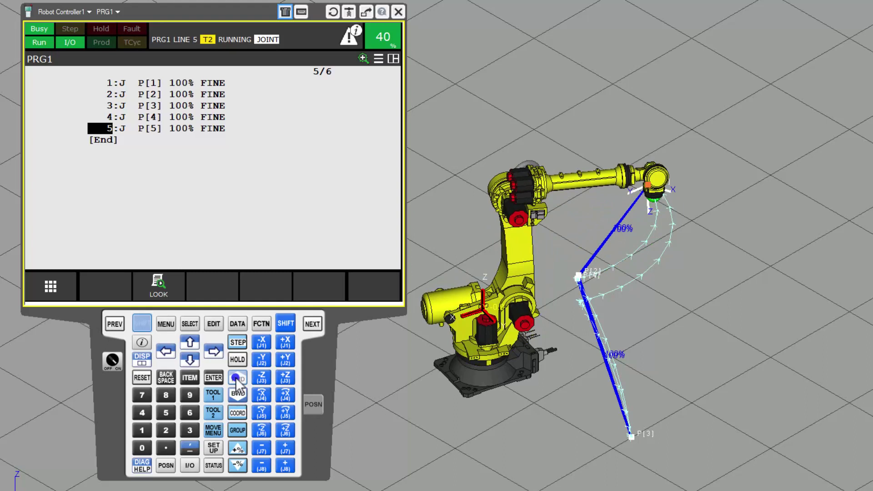
left_click(242, 342)
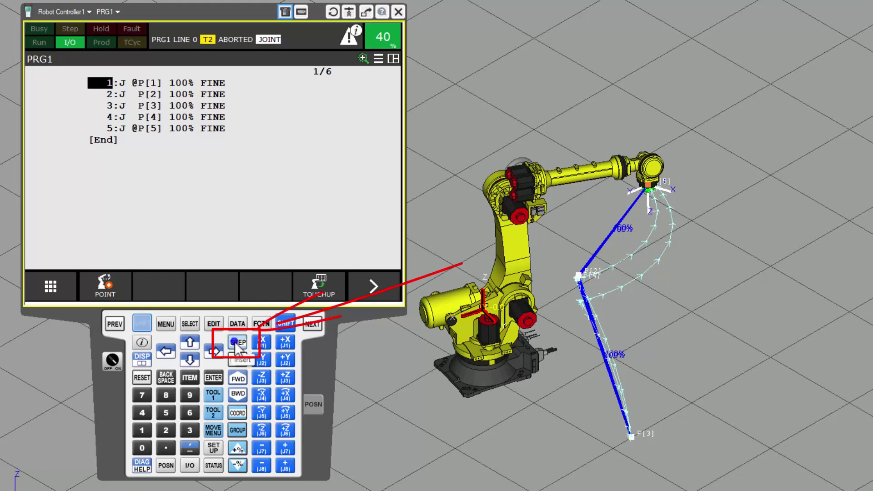
Step: Turn on STEP mode and step through line 1 to line 2 at P[2]
left_click(236, 344)
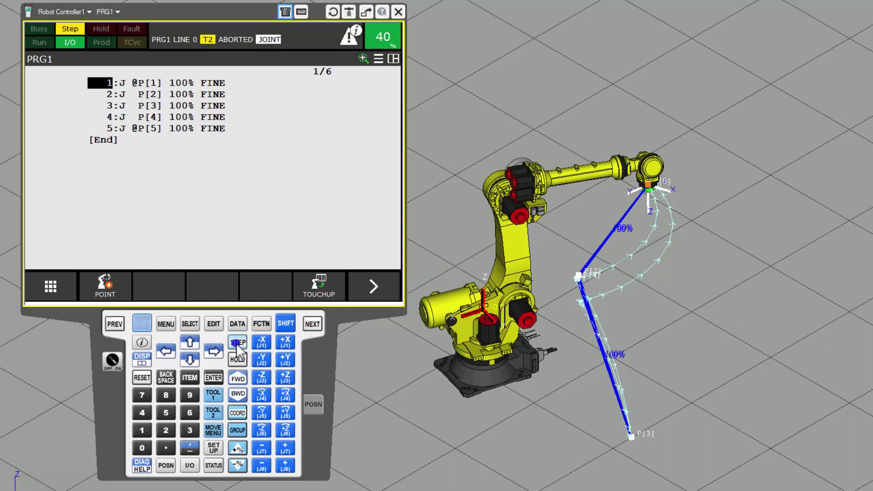
left_click(80, 80)
left_click(238, 378)
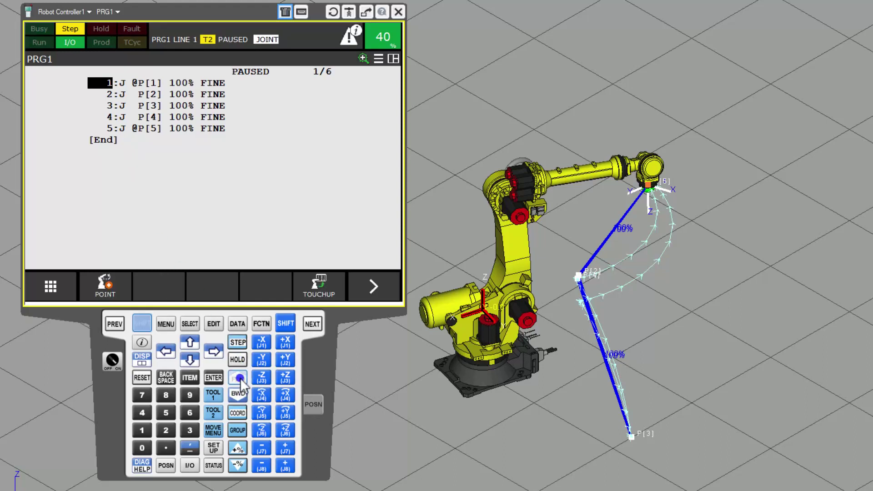
left_click(238, 378)
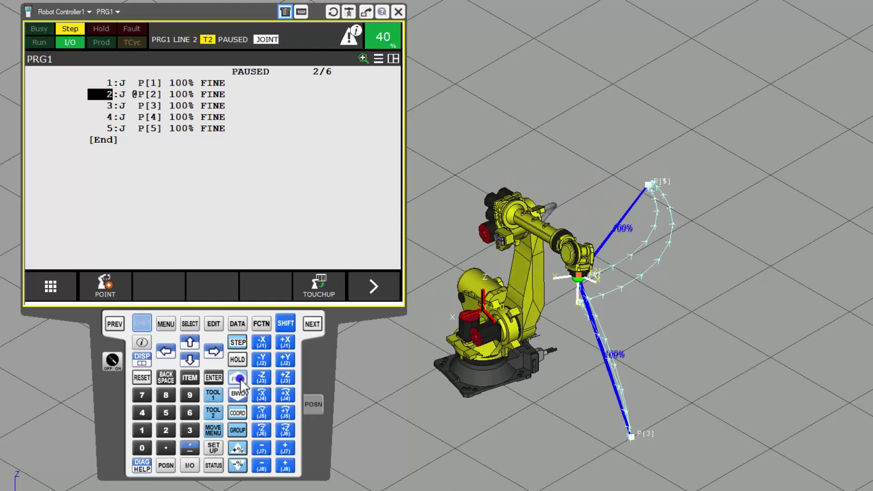
Step: Step forward to line 3, back to line 1, forward to line 2, then nudge J1 negative
left_click(239, 379)
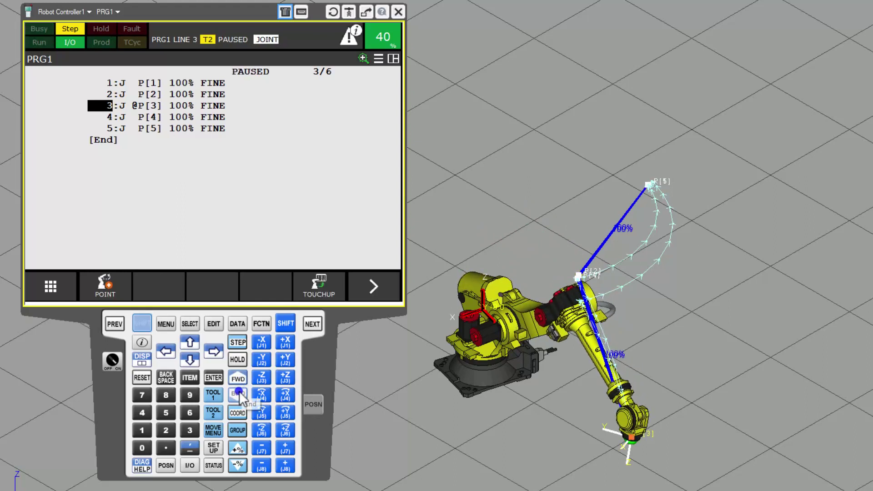
left_click(240, 395)
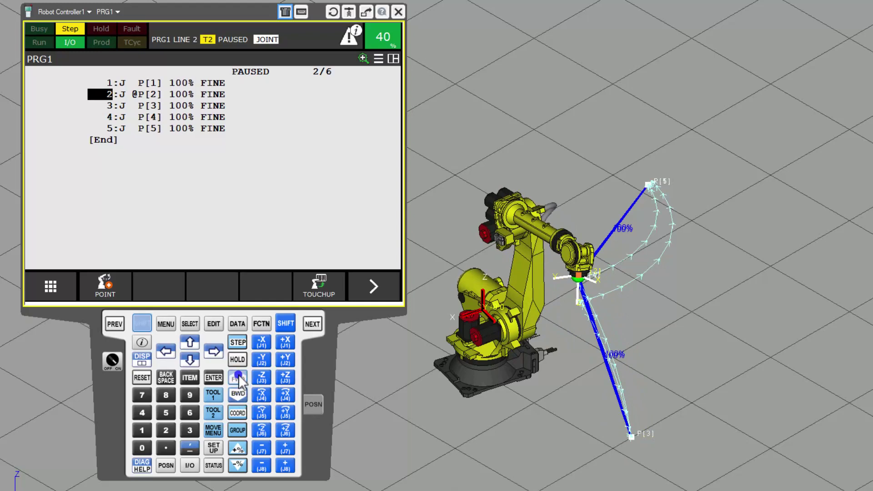
left_click(236, 395)
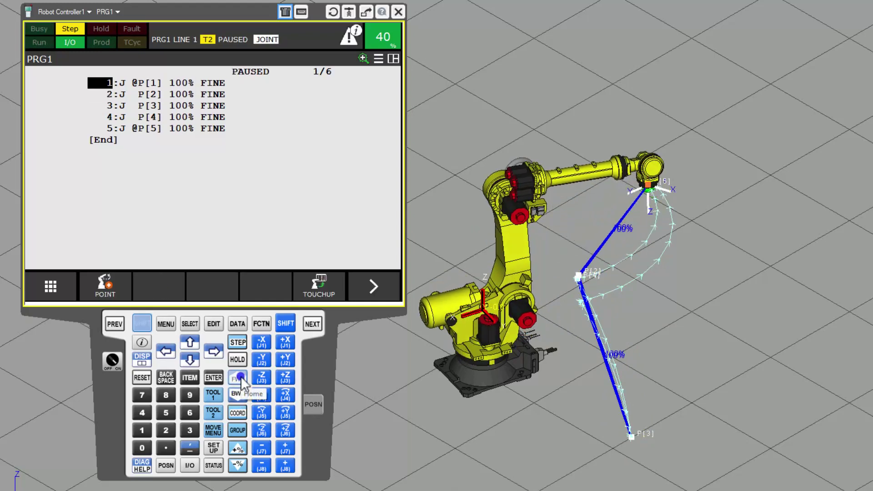
left_click(239, 378)
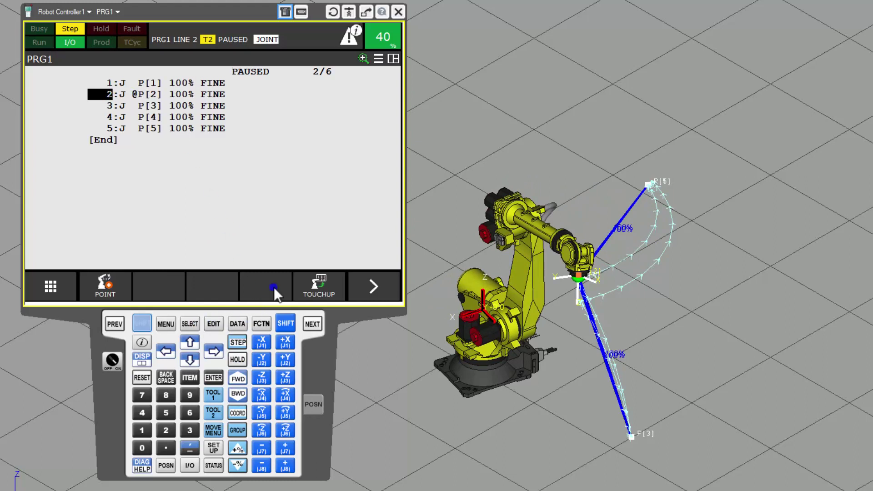
left_click(259, 344)
left_click(268, 360)
Step: Jog J1 slightly negative and record the new pose as P[2] with SHIFT+TOUCHUP
left_click(261, 343)
left_click(261, 342)
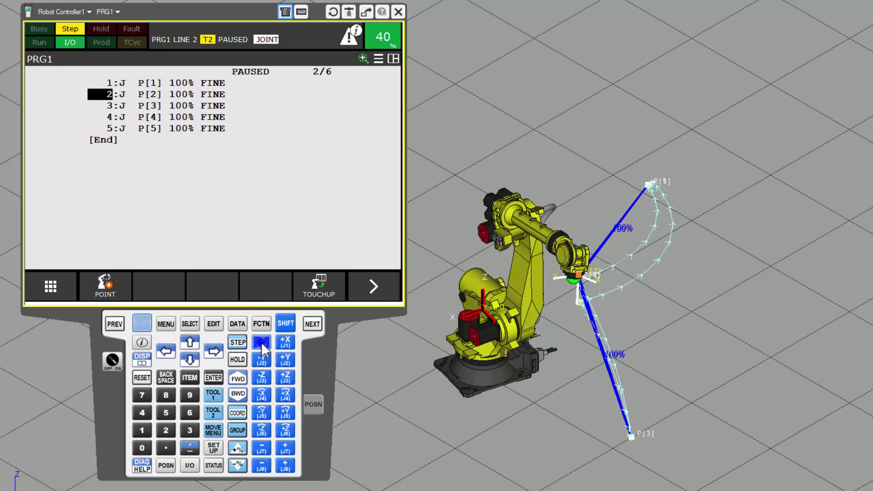
left_click(319, 283)
left_click(313, 324)
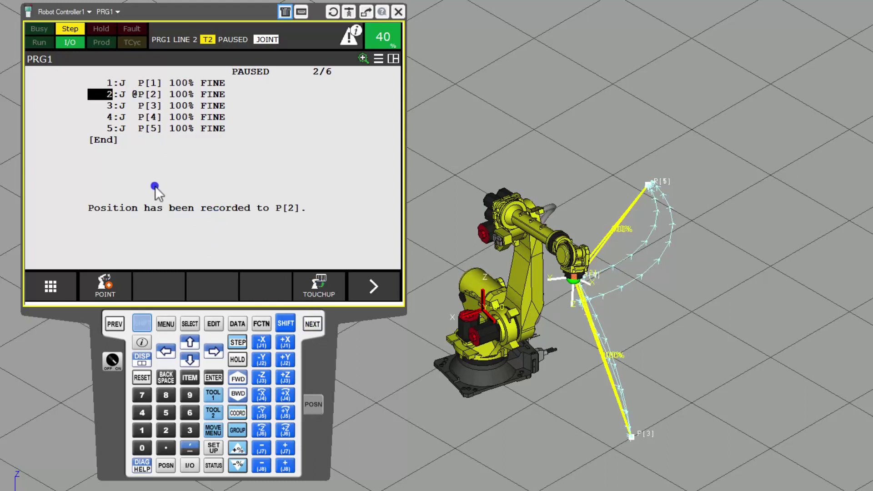
Step: Step backward to line 1, then forward through the new P[2] to line 4
left_click(238, 393)
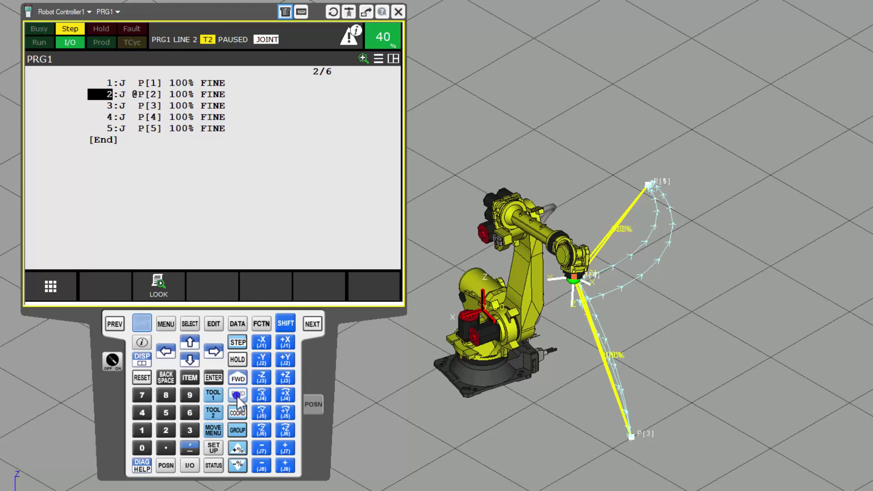
left_click(237, 393)
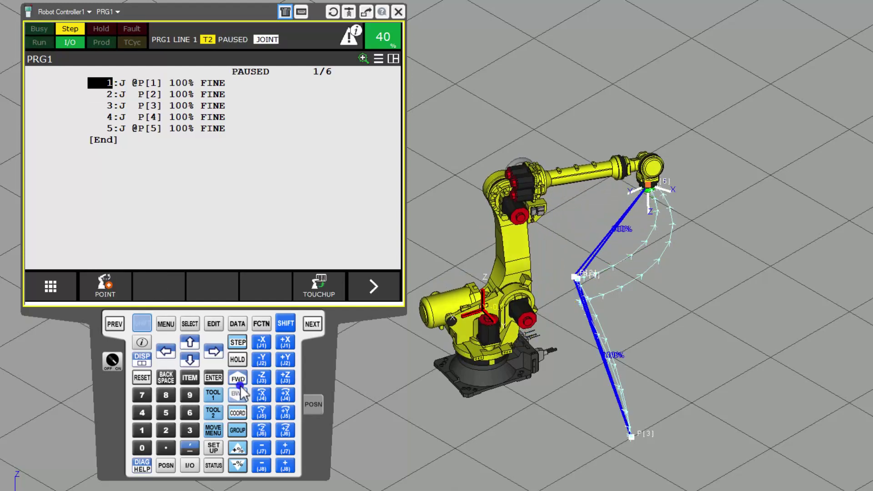
left_click(237, 379)
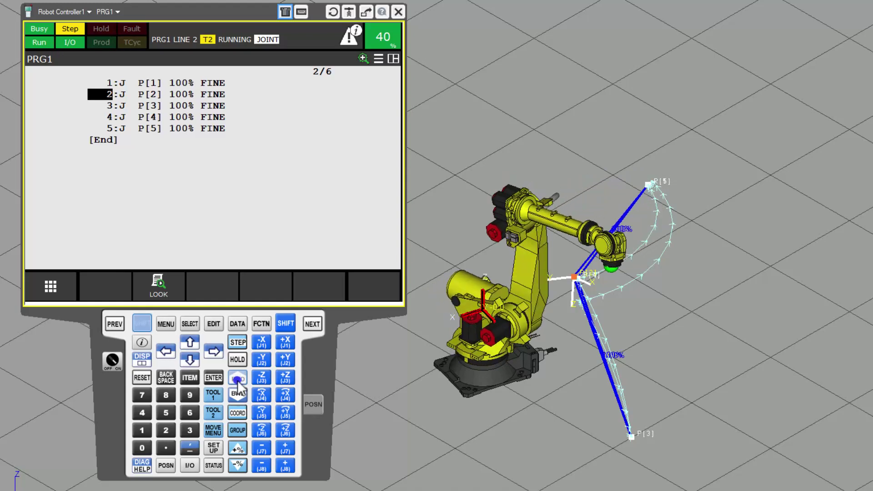
left_click(237, 379)
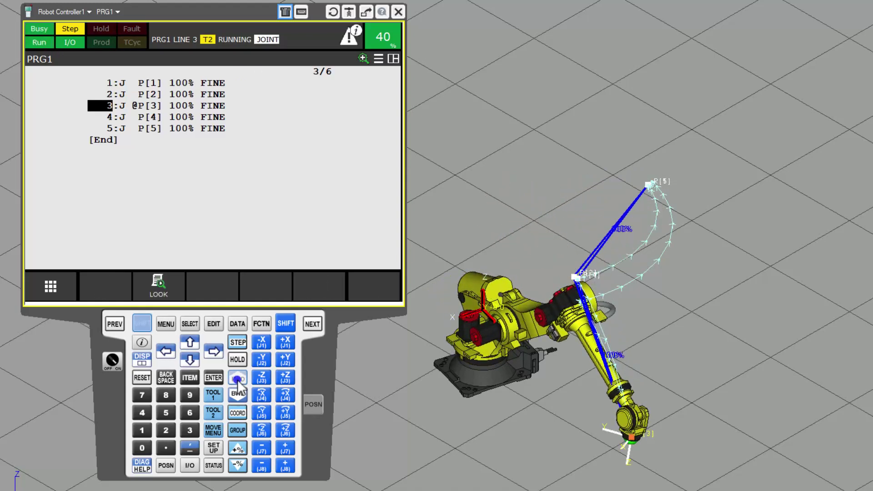
left_click(237, 379)
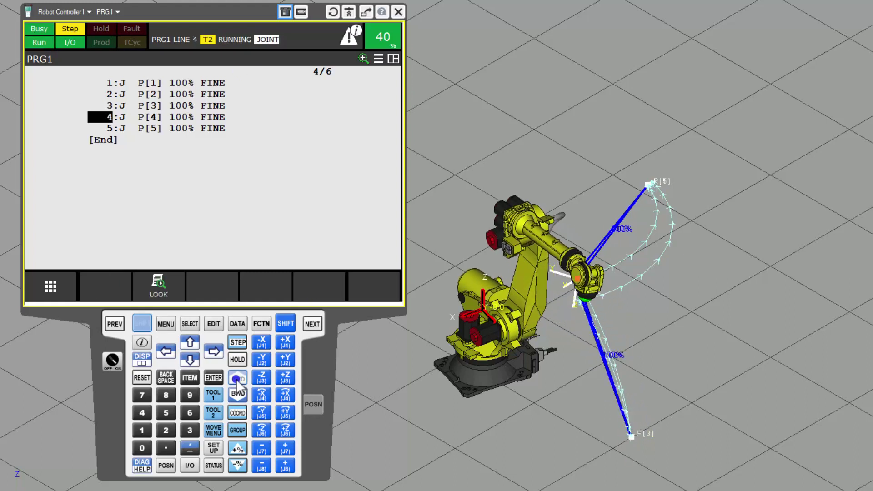
Step: Raise the speed override to 80% and step forward to line 5 at P[5]
left_click(238, 449)
left_click(238, 448)
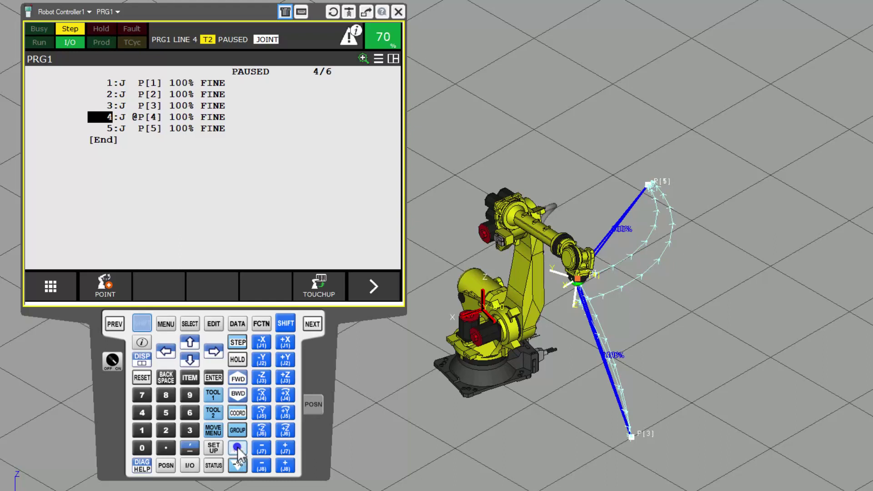
left_click(238, 449)
left_click(237, 448)
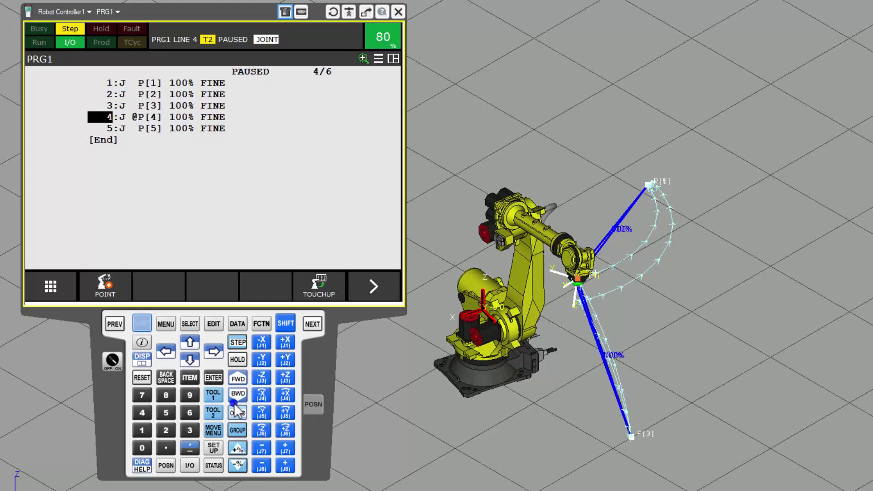
left_click(238, 378)
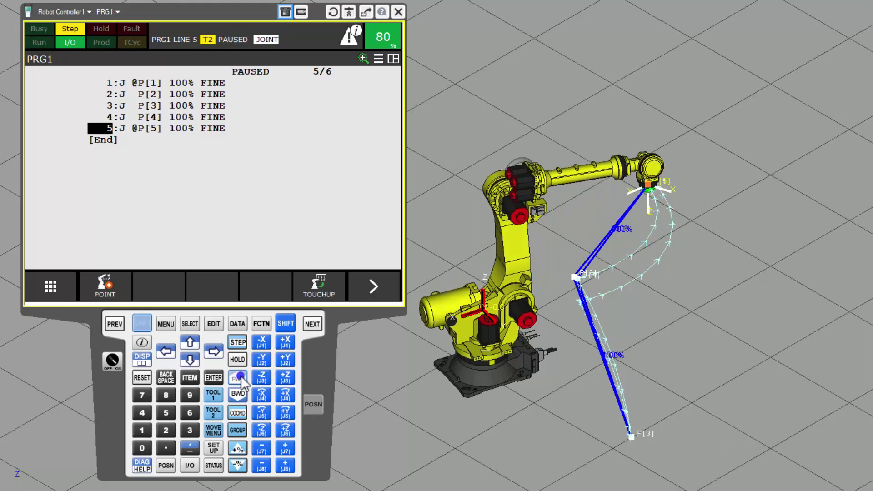
left_click(103, 96)
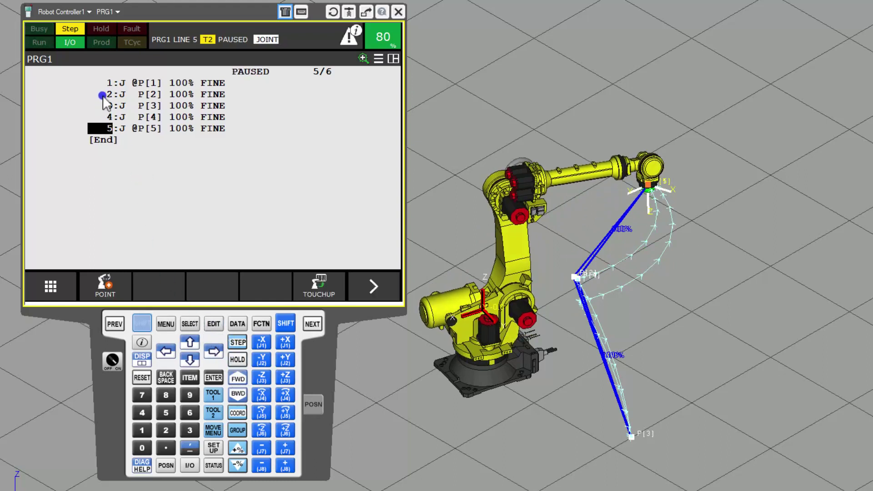
Step: Move the program cursor back to line 1 and turn off step mode
left_click(105, 83)
left_click(236, 344)
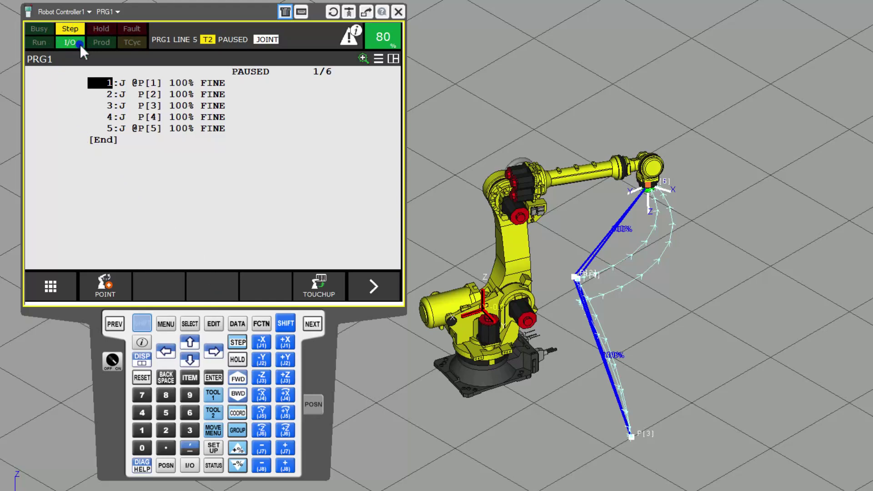
left_click(236, 345)
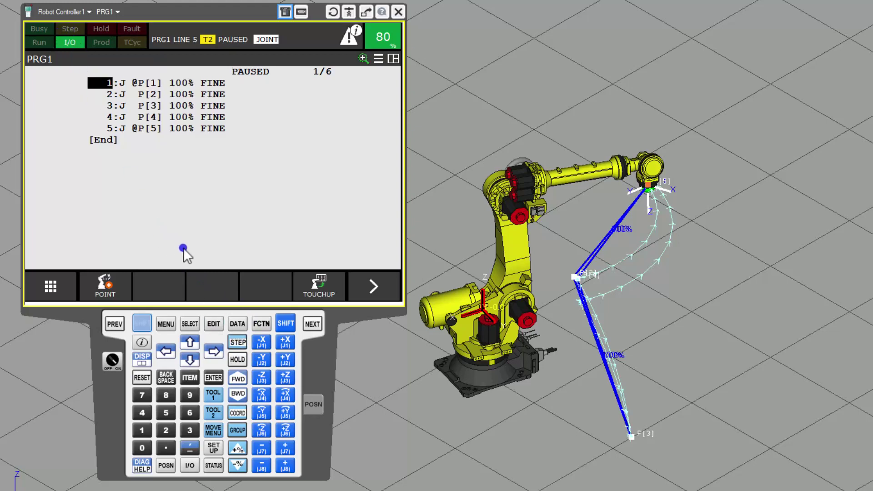
Step: Run PRG1 forward from line 1 with SHIFT+FWD, confirming execution from the current line
left_click(235, 378)
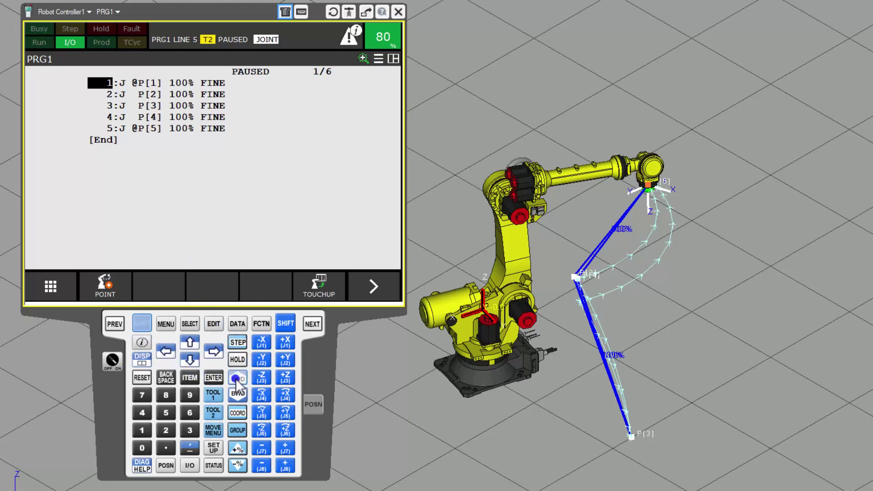
left_click(239, 378)
left_click(144, 323)
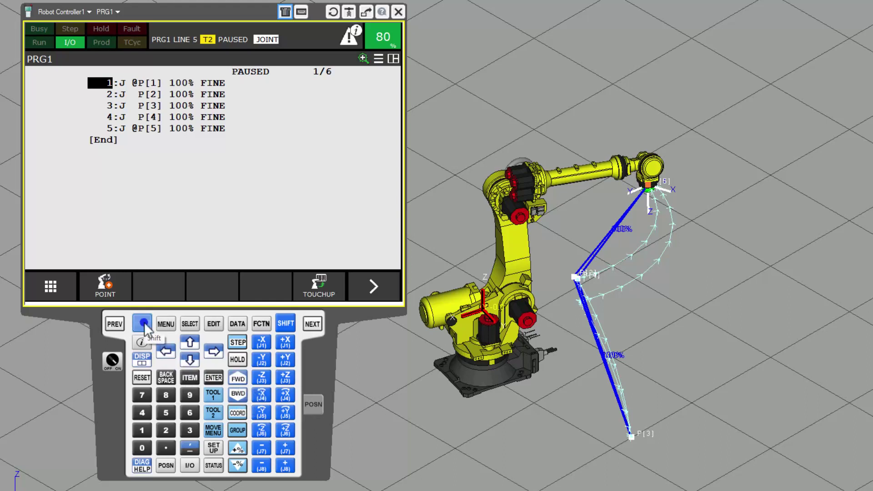
left_click(227, 378)
left_click(150, 198)
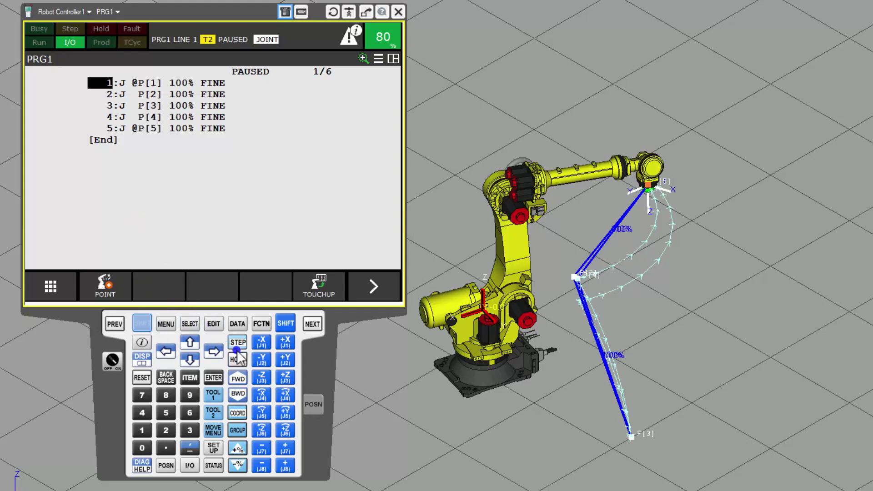
left_click(238, 379)
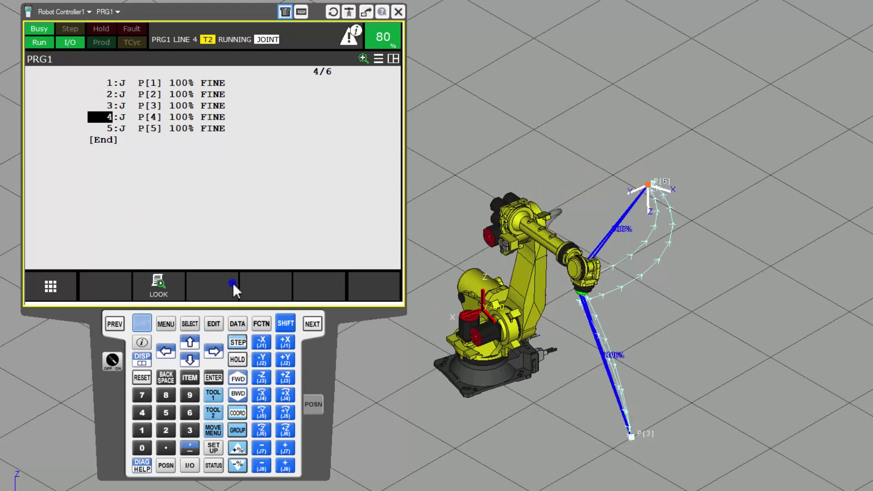
Step: Clear the controller alarms with RESET and a SHIFT+RESET
left_click(142, 377)
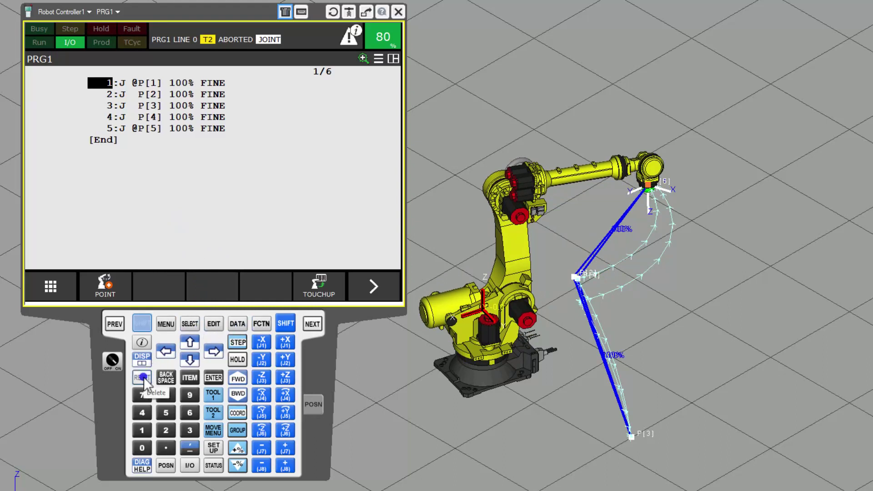
left_click(142, 377)
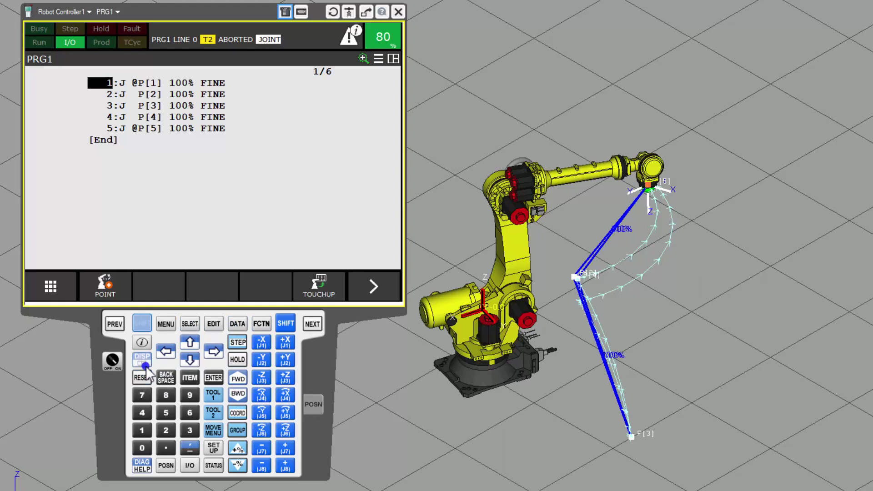
left_click(142, 377)
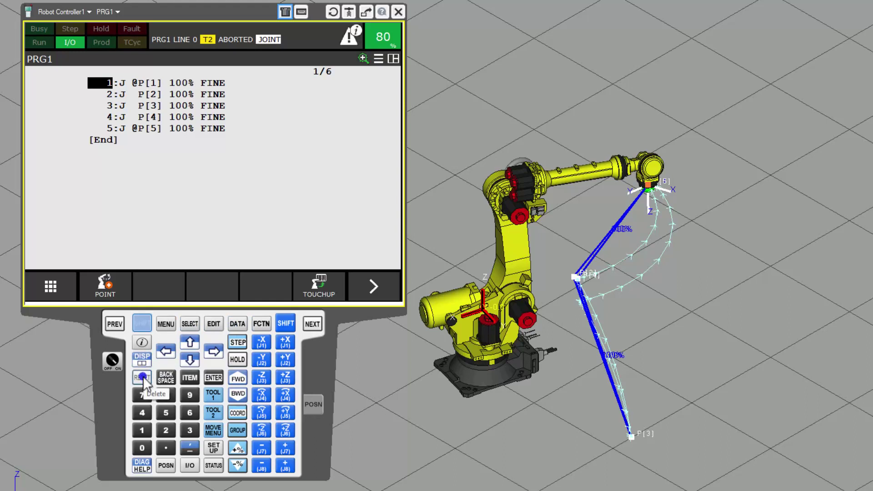
left_click(142, 377)
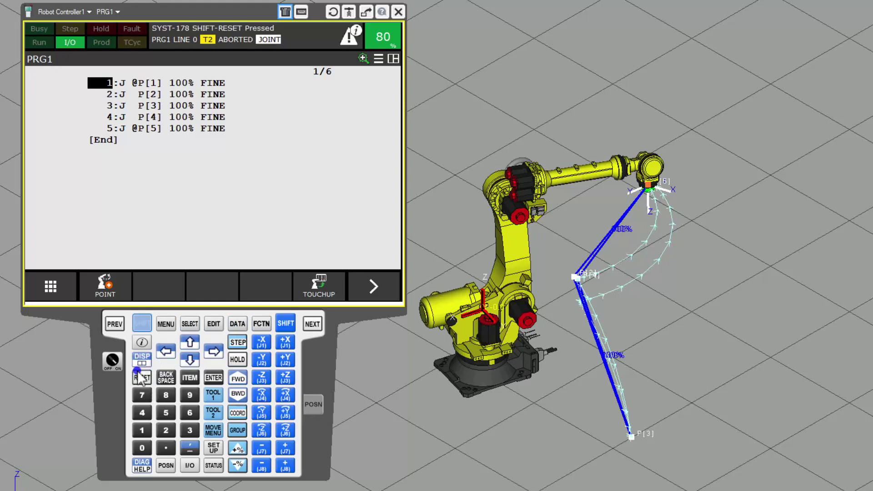
left_click(170, 367)
left_click(147, 374)
left_click(141, 376)
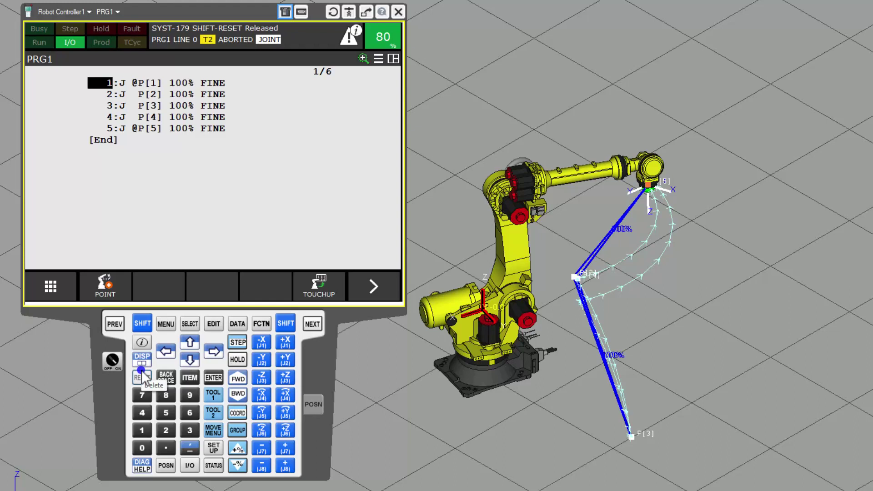
Step: Enable jogging and jog J1 and J3 in the negative direction
left_click(142, 377)
left_click(142, 323)
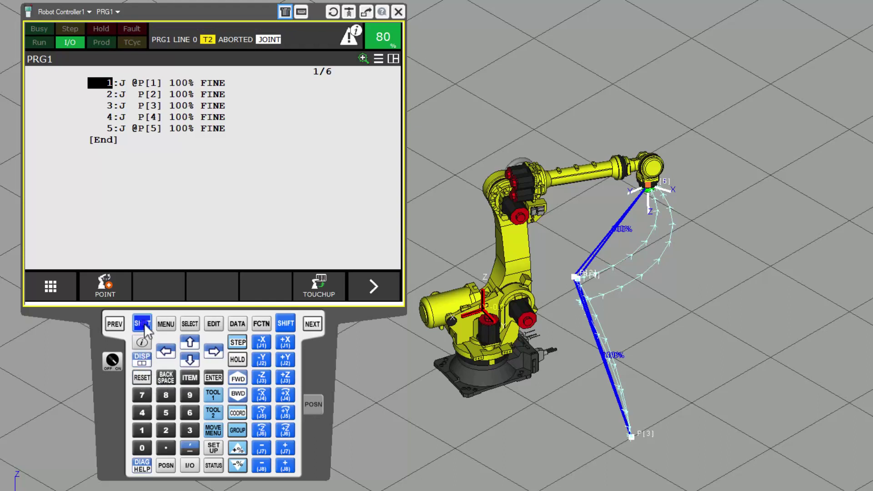
left_click(265, 344)
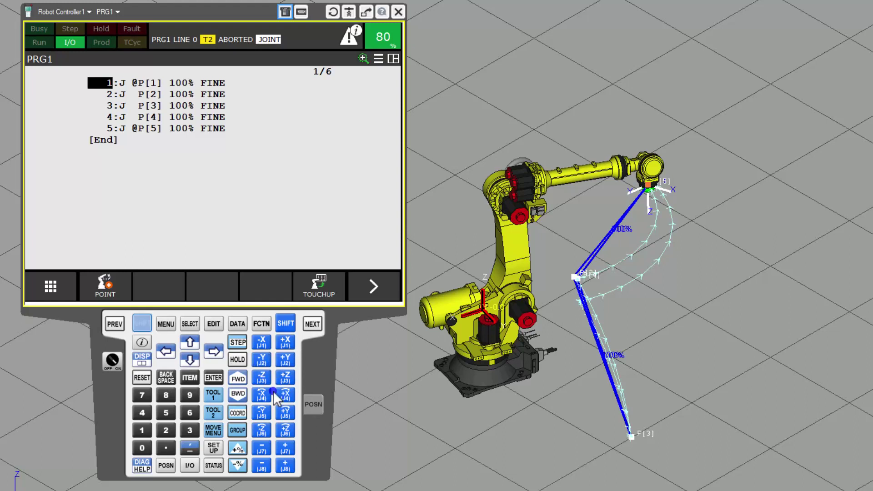
left_click(262, 378)
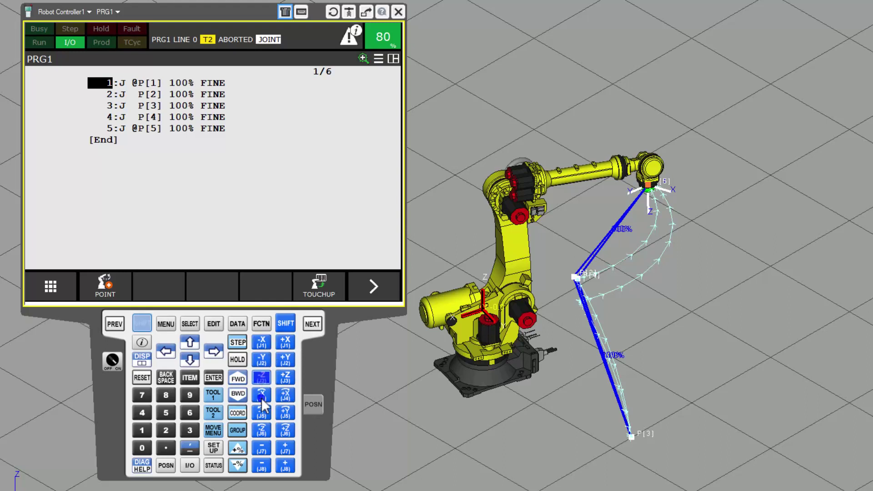
Step: Lower the speed override to 35% and rotate J1 further negative
left_click(240, 464)
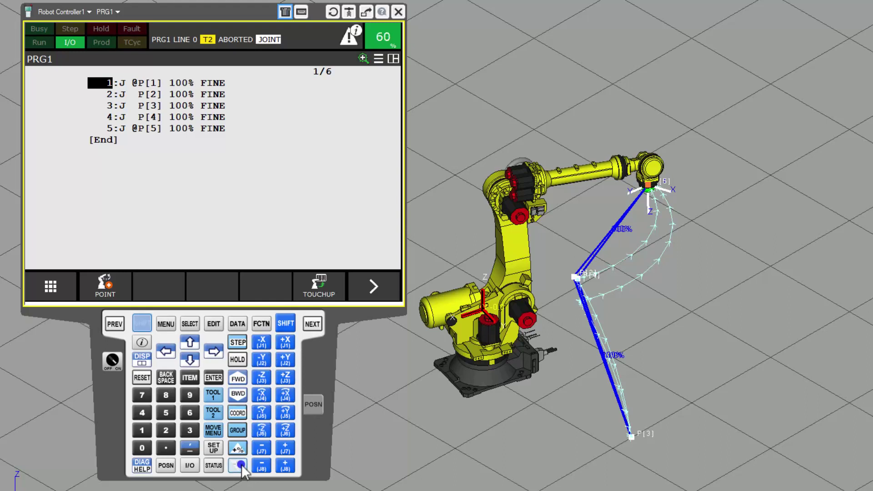
left_click(240, 464)
left_click(240, 464)
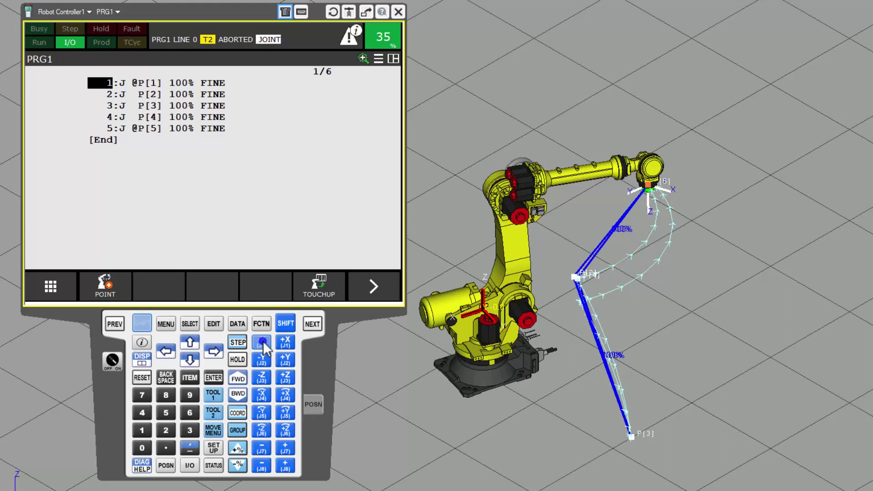
mouse_move(263, 341)
left_mouse_down()
mouse_move(290, 341)
mouse_move(258, 344)
mouse_move(268, 373)
left_mouse_up()
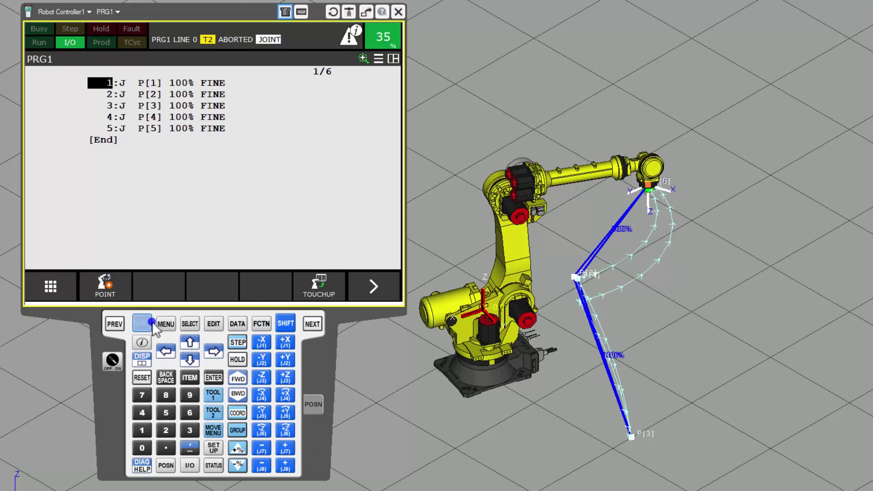
Step: Show the Joint position screen via MENU, NEXT, 4D GRAPHICS > Position Display
left_click(173, 322)
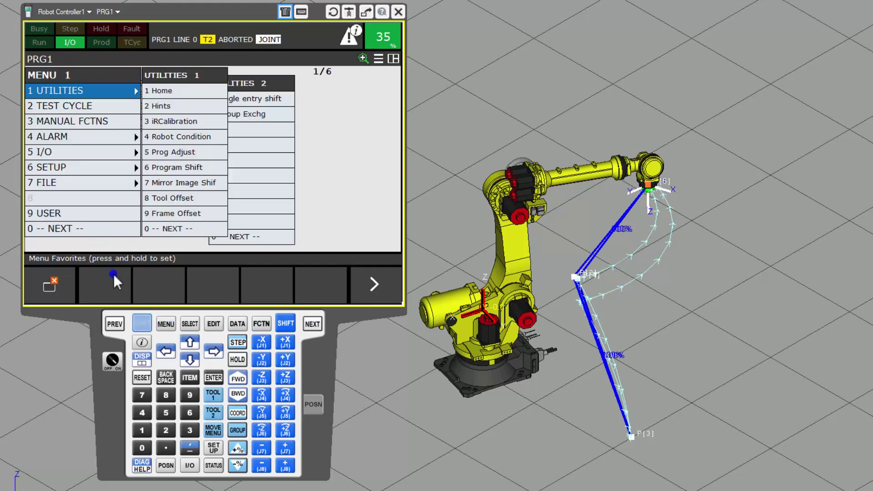
left_click(83, 229)
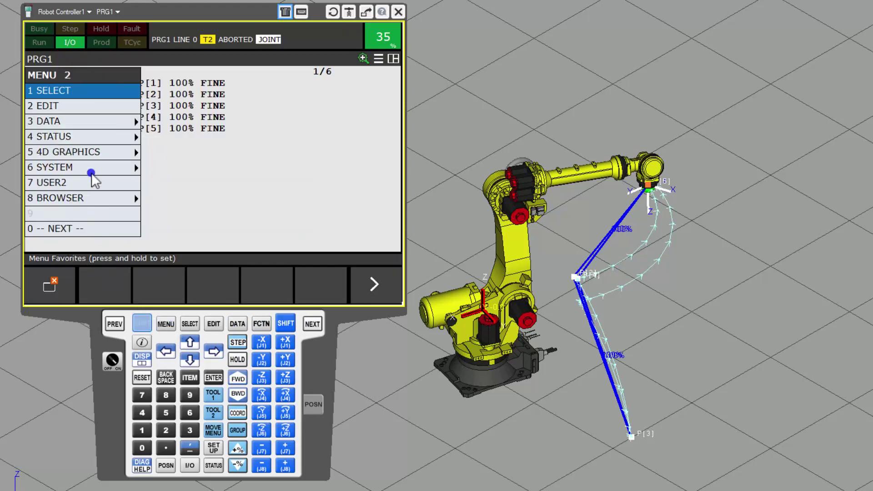
left_click(84, 136)
left_click(85, 121)
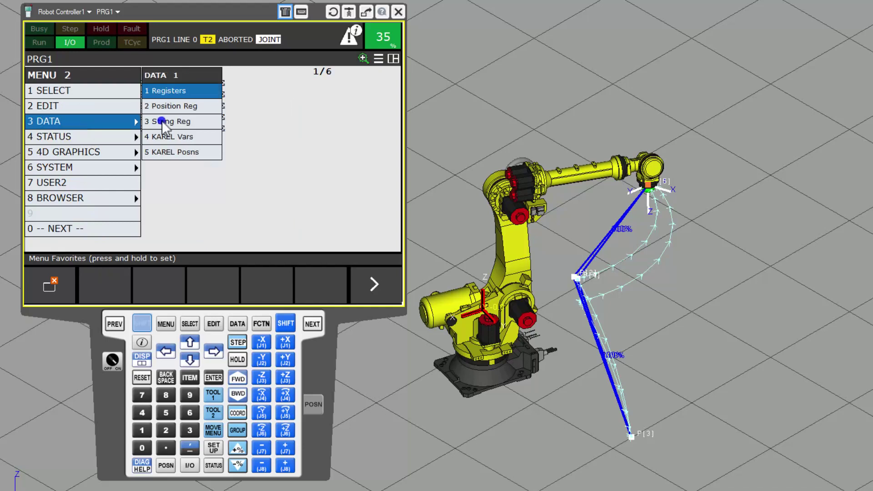
left_click(93, 137)
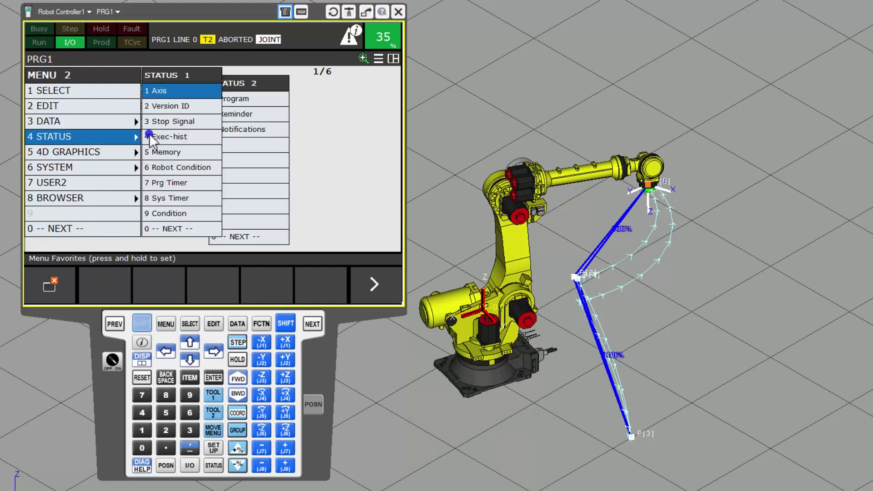
left_click(98, 151)
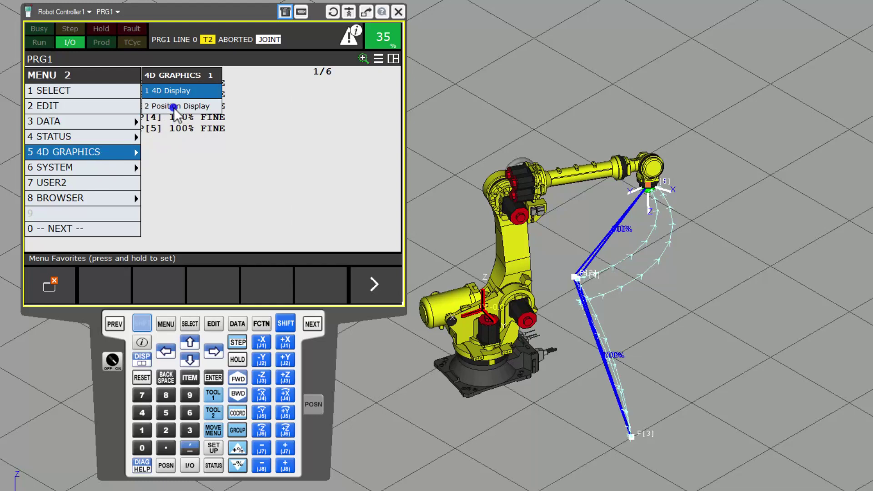
left_click(148, 106)
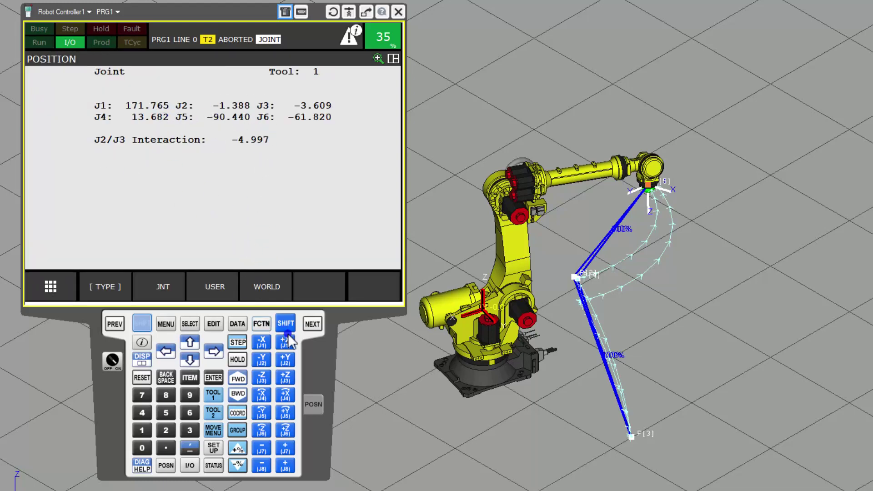
Step: Jog J1 down to 140.042 and raise the speed override to 50%
left_click(279, 347)
mouse_move(266, 343)
left_mouse_down()
mouse_move(183, 165)
mouse_move(102, 106)
mouse_move(155, 110)
mouse_move(249, 436)
left_mouse_up()
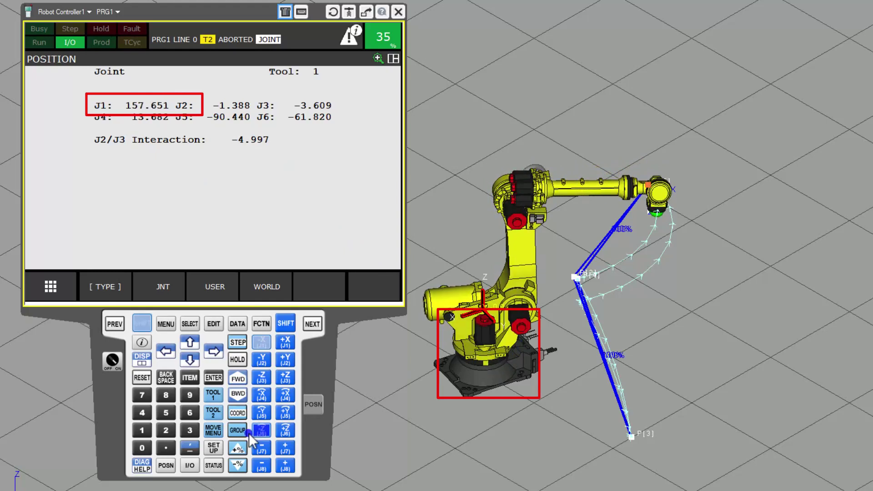
left_click(237, 449)
left_click(237, 449)
left_click(237, 449)
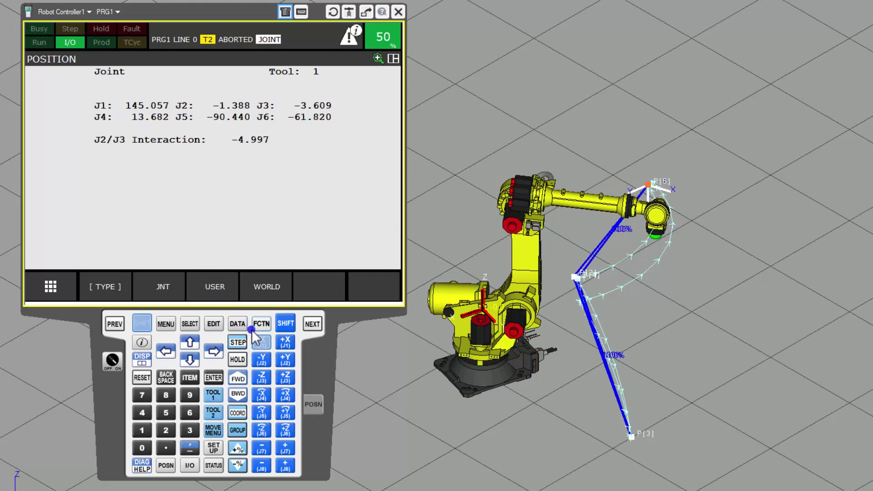
Step: Jog J2 to -18.942 and J3 up to 1.641
left_click(262, 361)
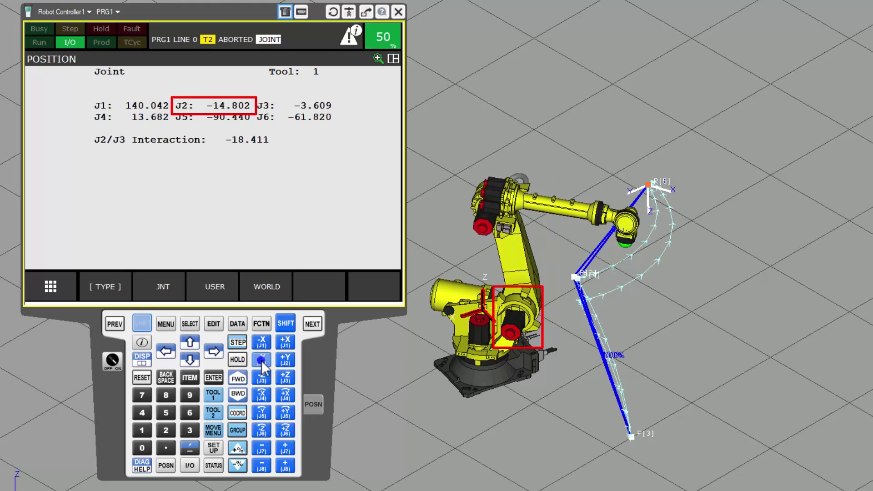
left_click(257, 397)
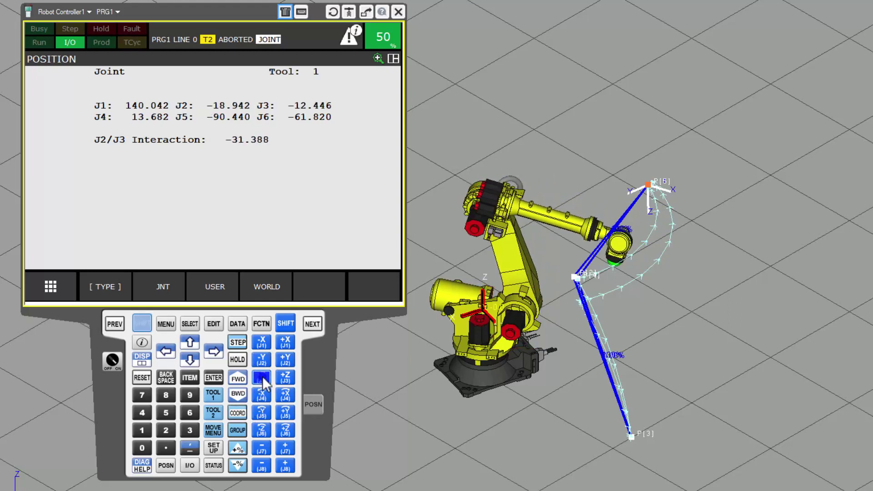
left_click(286, 380)
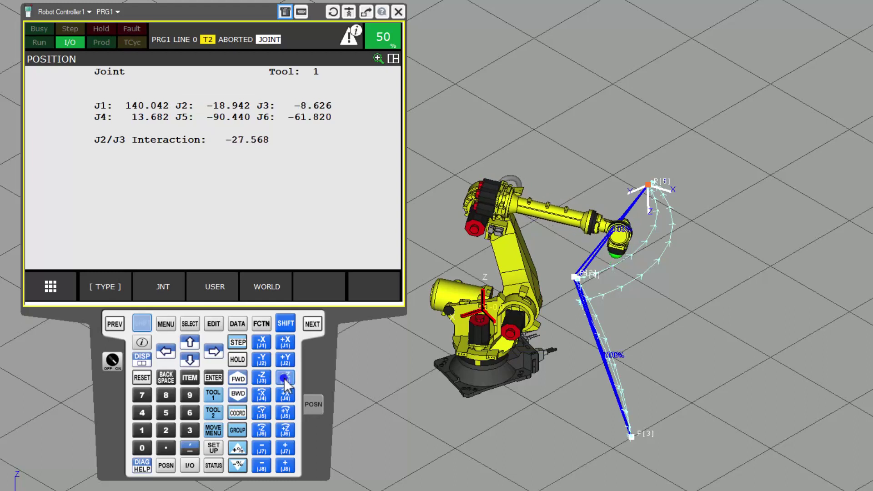
left_click(285, 380)
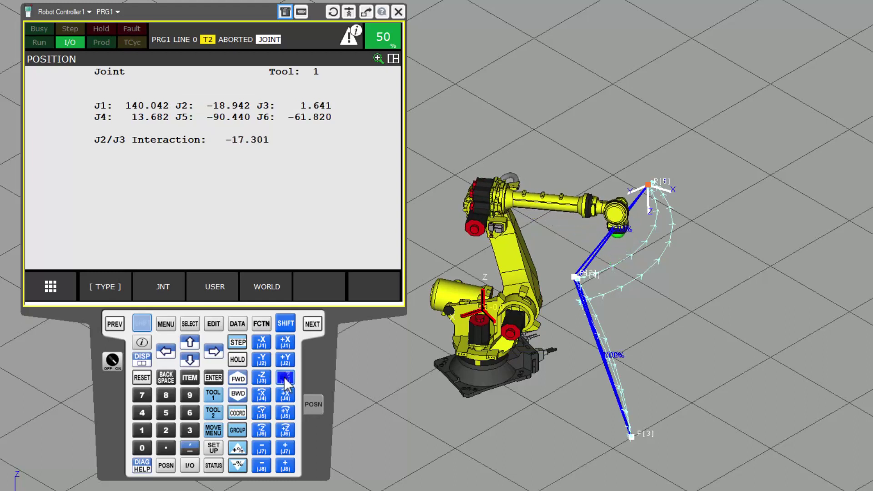